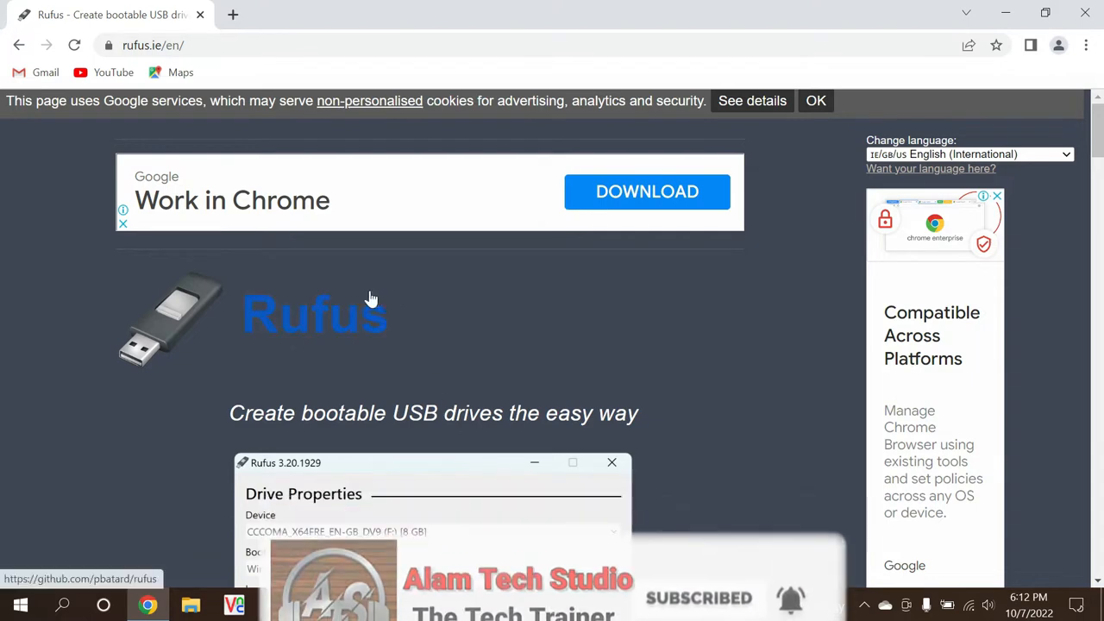
Step: Download Rufus 3.20 from the site's Download section and run rufus-3.20 (3).exe
{"action": "scroll", "coordinate": [369, 302], "scroll_direction": "down", "scroll_amount": 3}
{"action": "scroll", "coordinate": [369, 302], "scroll_direction": "down", "scroll_amount": 6}
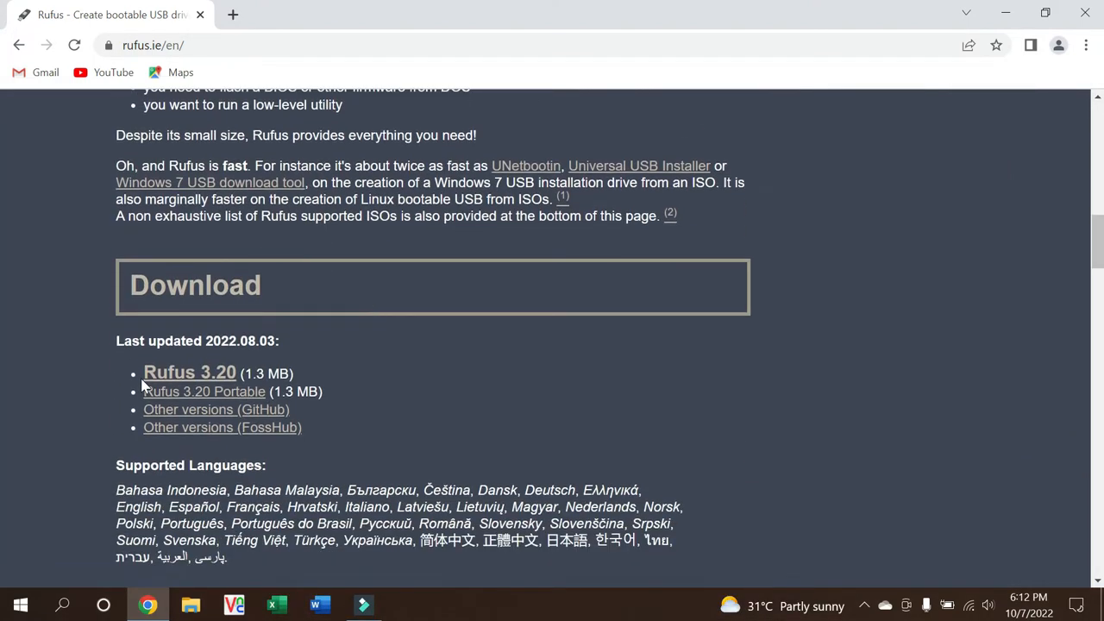
{"action": "left_click", "coordinate": [211, 375]}
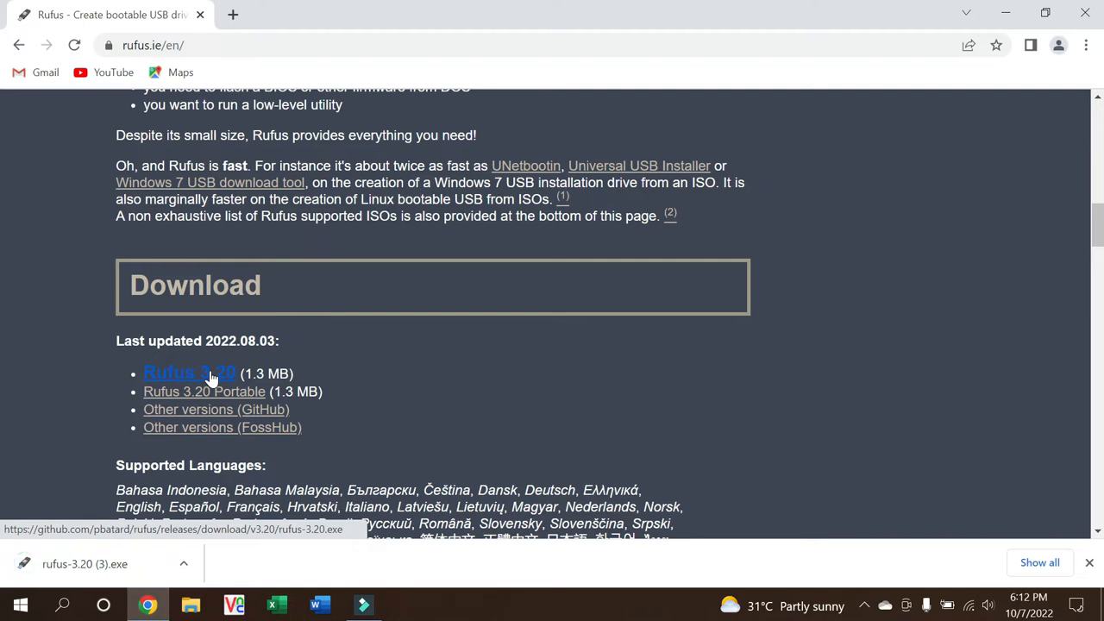
{"action": "left_click", "coordinate": [89, 565]}
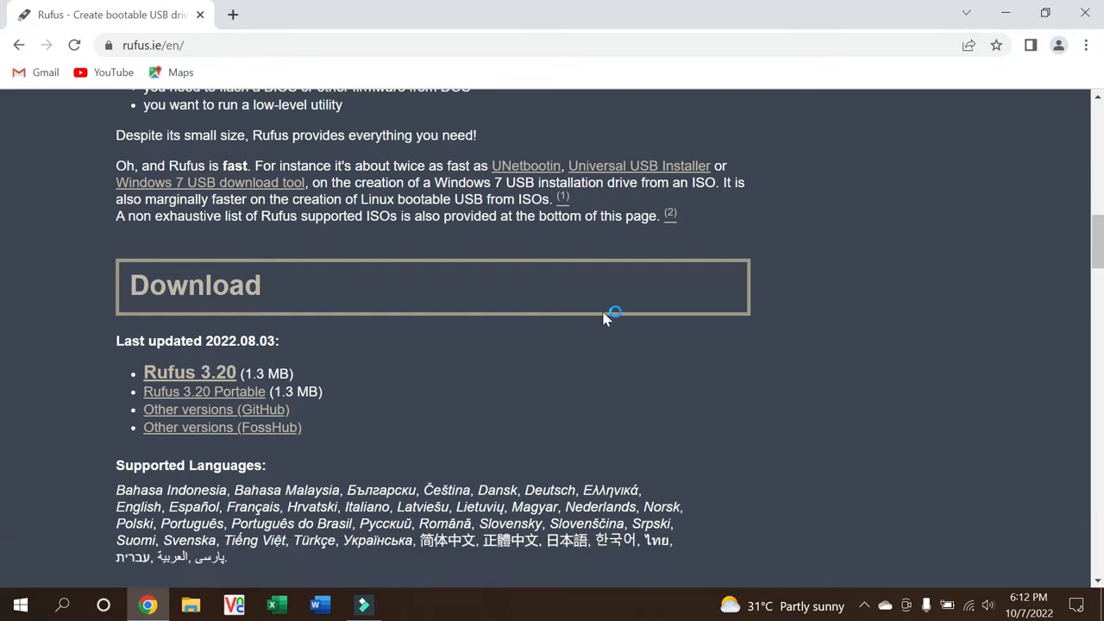
Step: Minimize Chrome and keep windows10 (E:) [64 GB] as the Rufus target drive
{"action": "left_click", "coordinate": [1005, 13]}
{"action": "left_click_drag", "start_coordinate": [601, 17], "coordinate": [539, 39]}
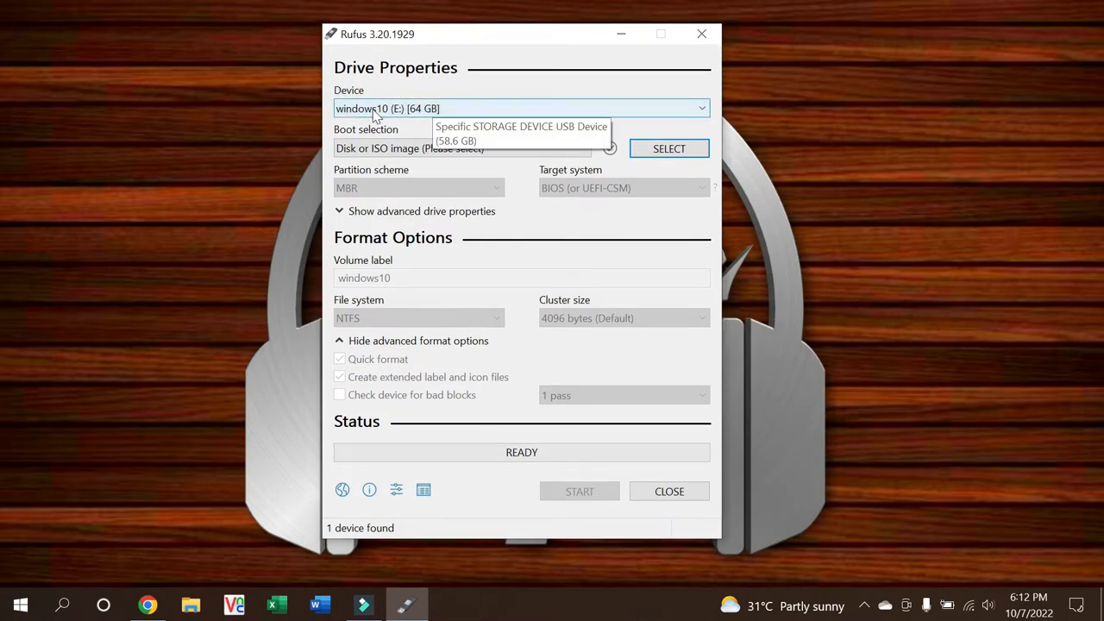
{"action": "left_click", "coordinate": [483, 109]}
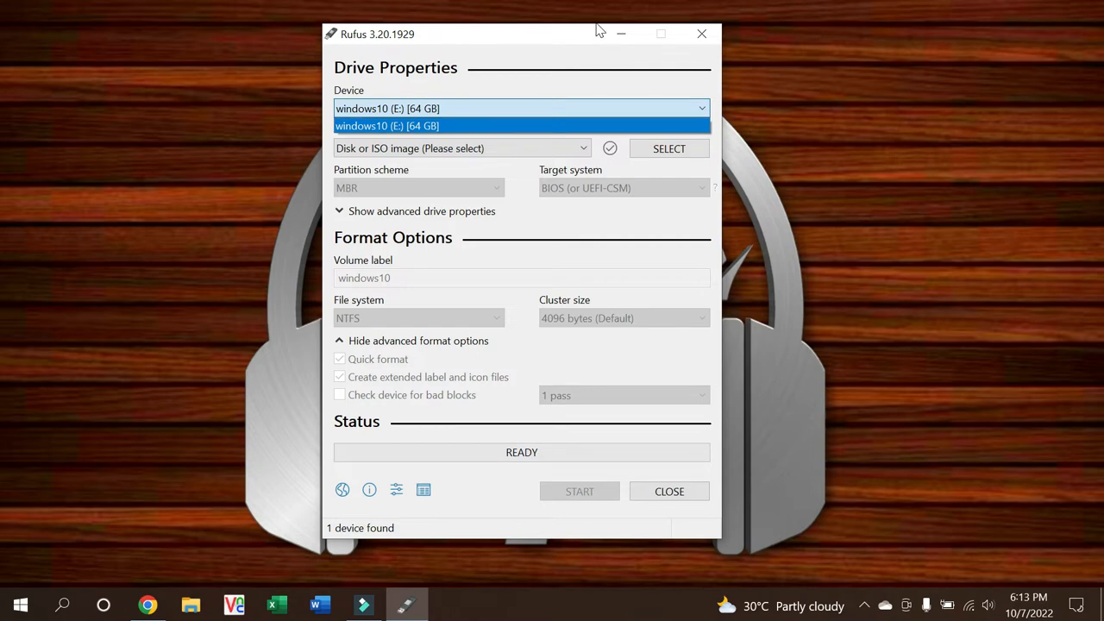
{"action": "left_click", "coordinate": [601, 85]}
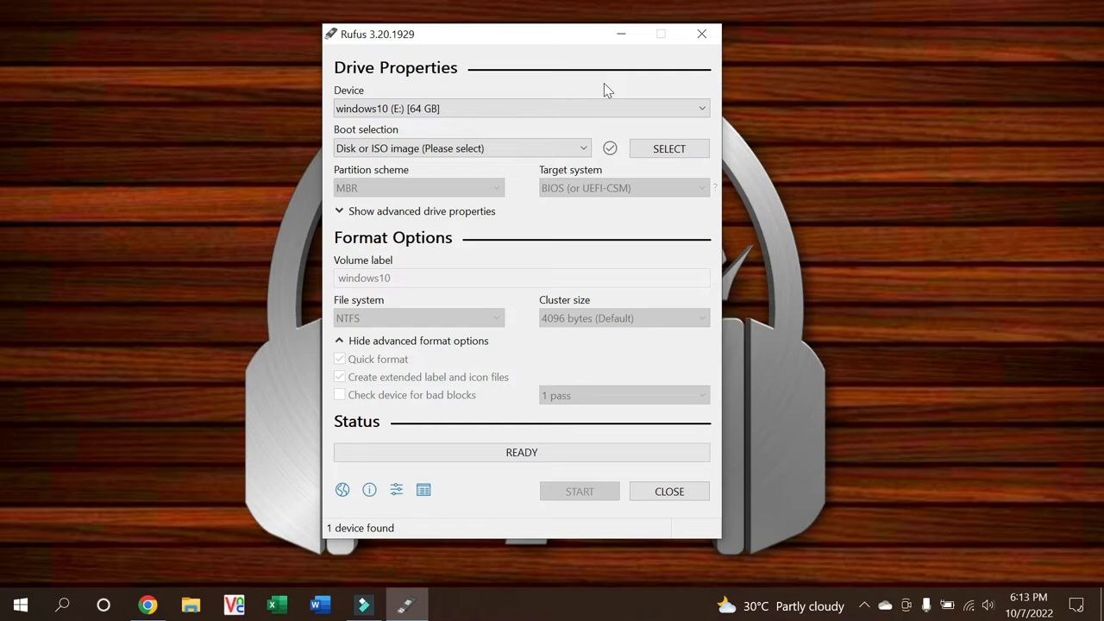
{"action": "left_click", "coordinate": [592, 108]}
{"action": "left_click", "coordinate": [589, 108]}
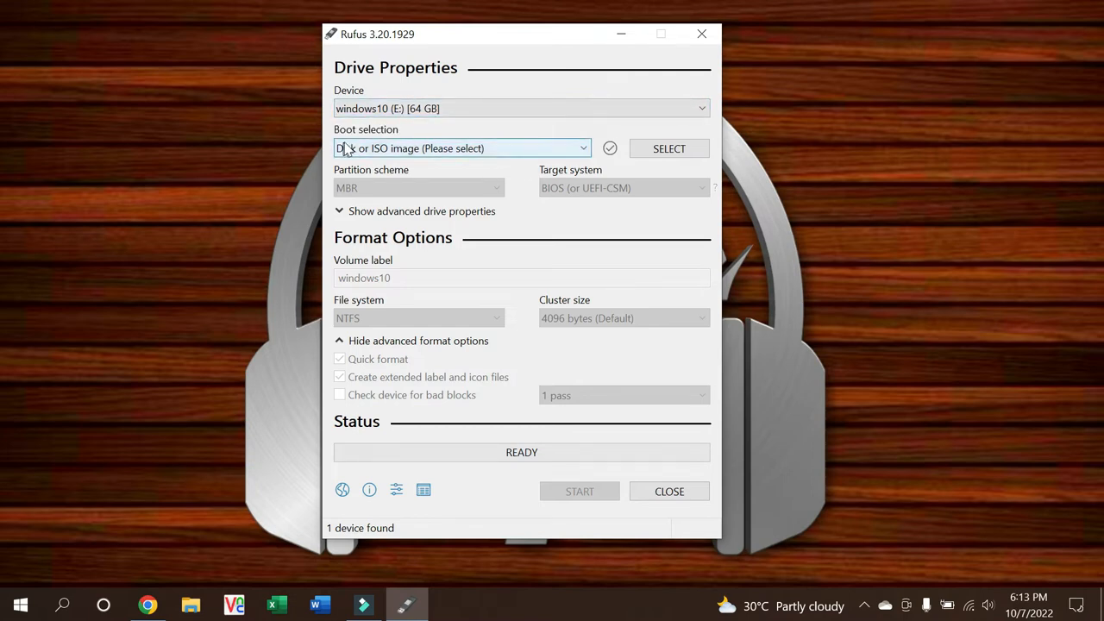
Step: Leave boot selection on Disk or ISO image and bring up the ISO file picker
{"action": "left_click", "coordinate": [457, 149]}
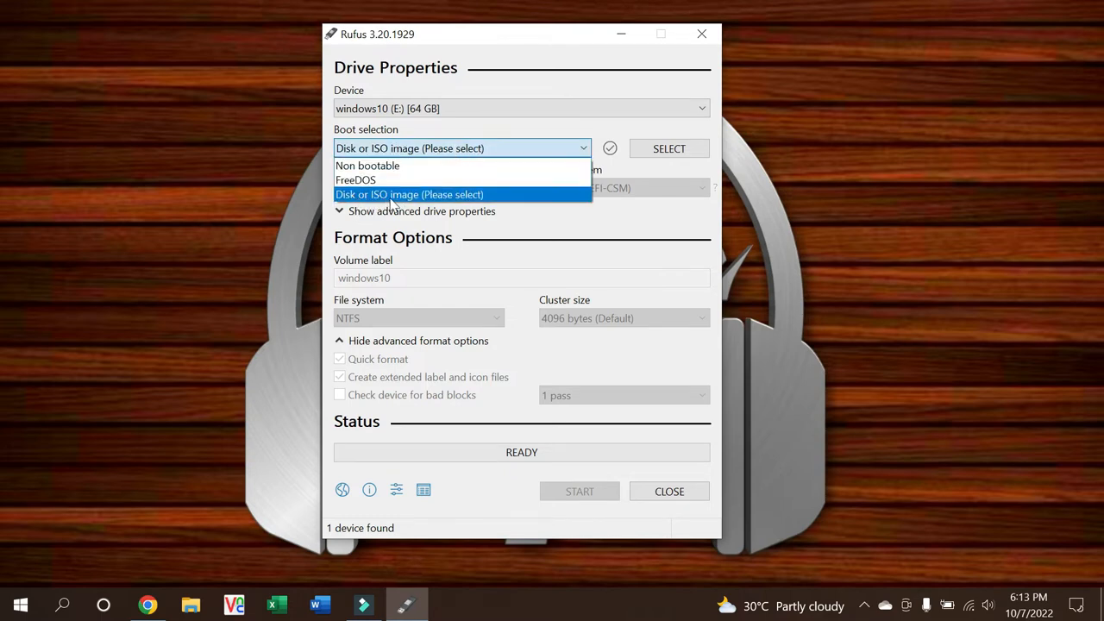
{"action": "left_click", "coordinate": [452, 195]}
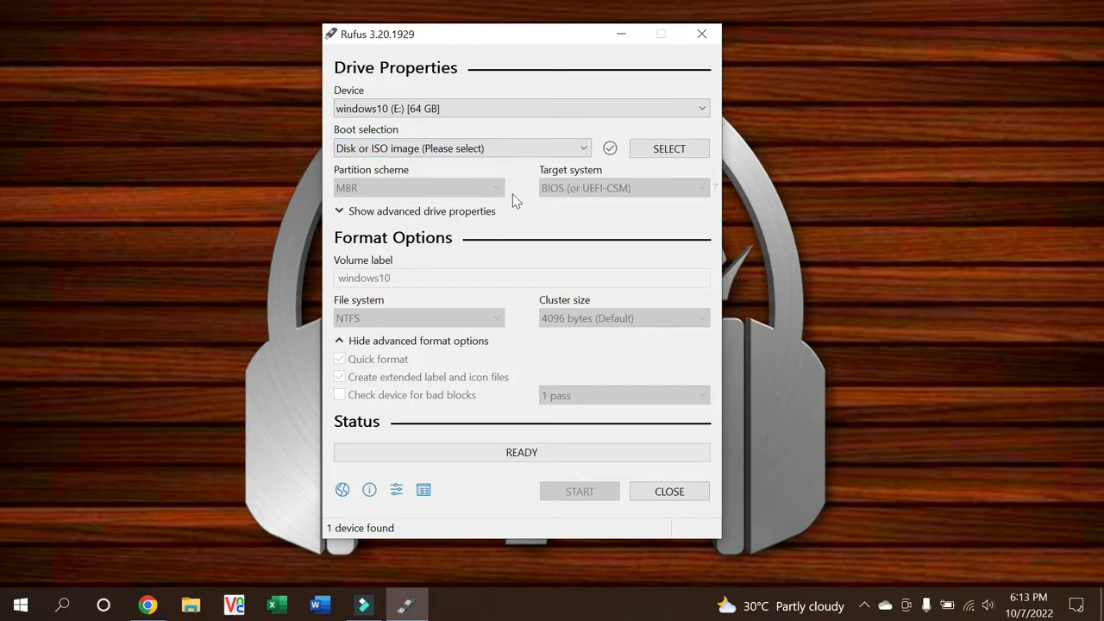
{"action": "left_click", "coordinate": [666, 148]}
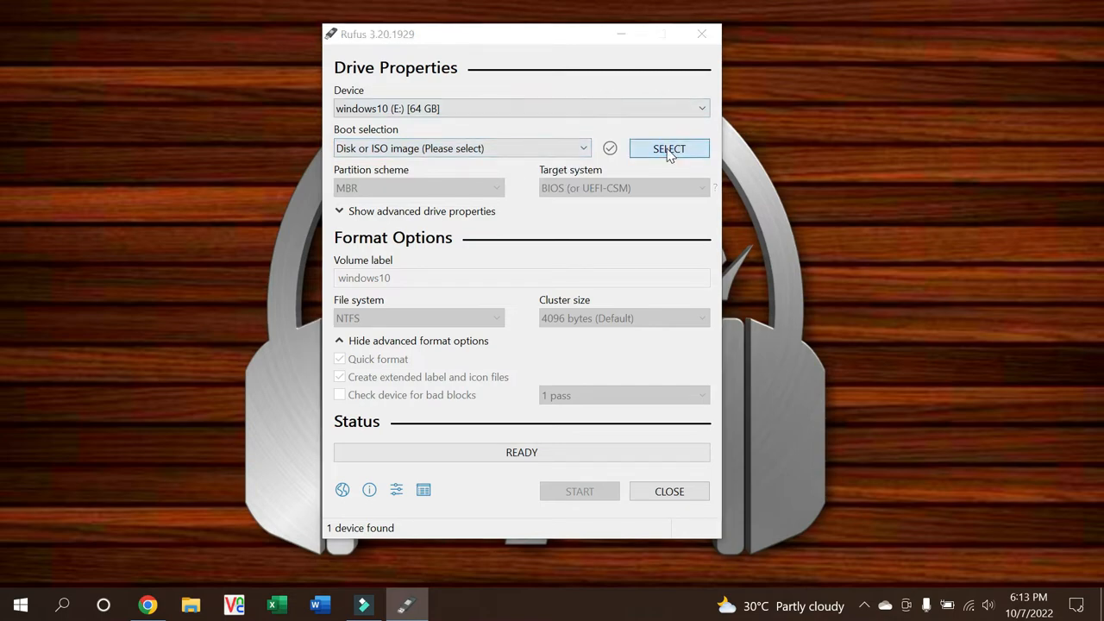
Step: Load Windows_10_x32 2016.iso from the ISO folder on New Volume (D:)
{"action": "left_click_drag", "start_coordinate": [520, 61], "coordinate": [485, 105]}
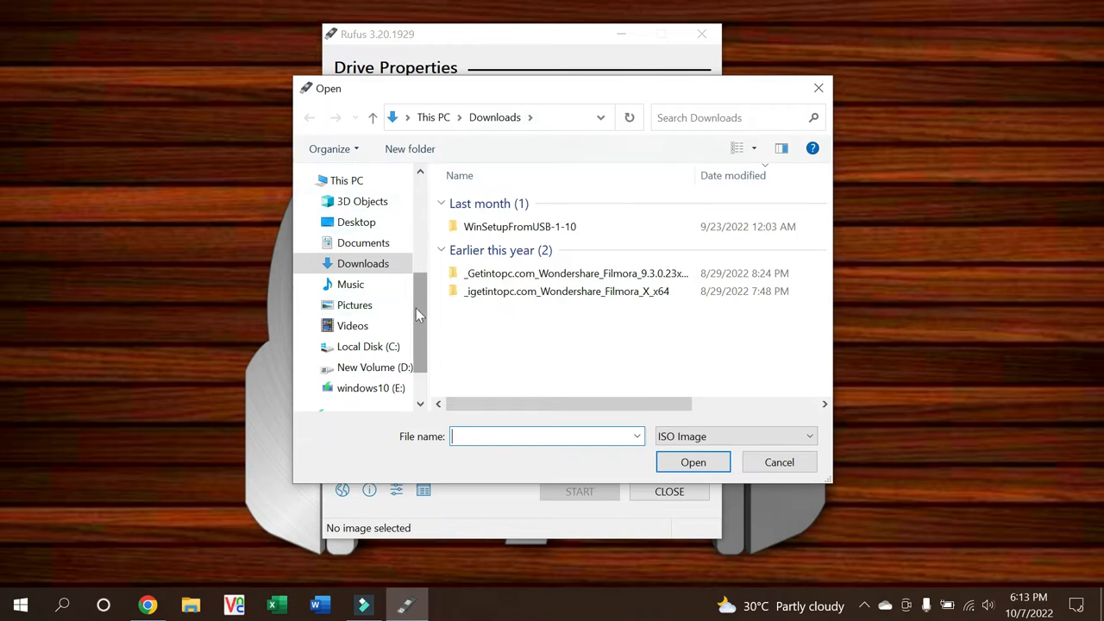
{"action": "scroll", "coordinate": [416, 308], "scroll_direction": "down", "scroll_amount": 1}
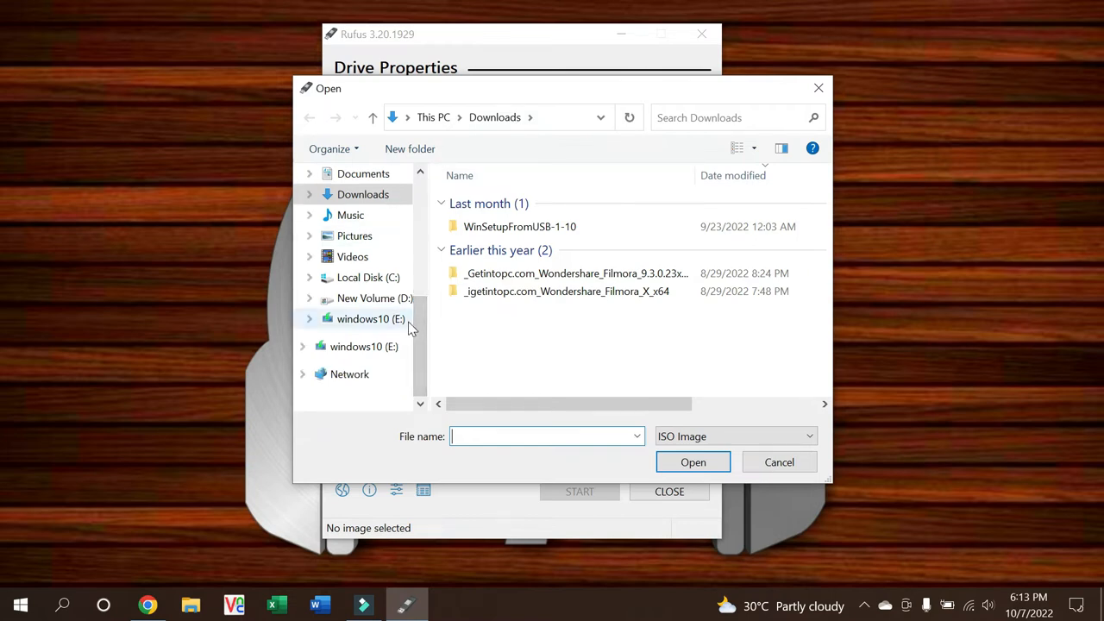
{"action": "left_click", "coordinate": [373, 299]}
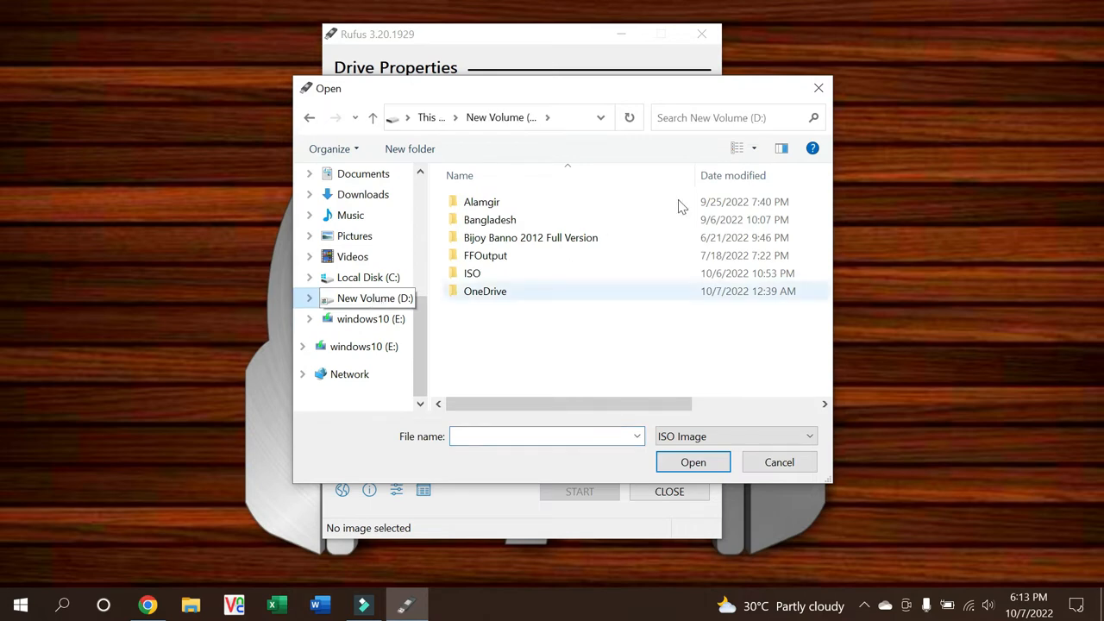
{"action": "double_click", "coordinate": [475, 278]}
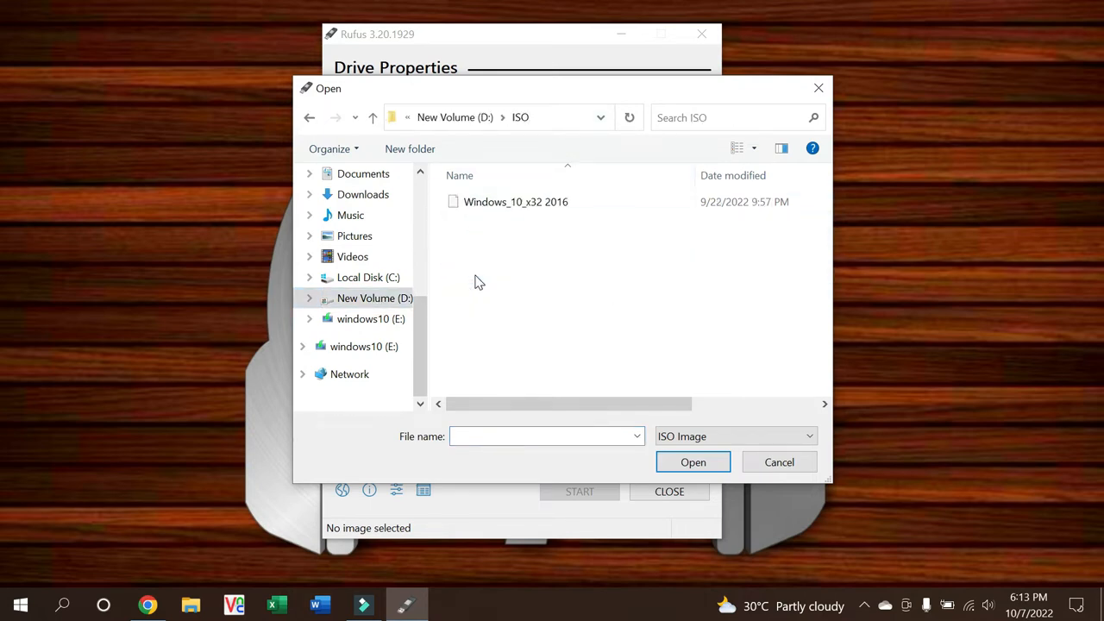
{"action": "left_click", "coordinate": [466, 203]}
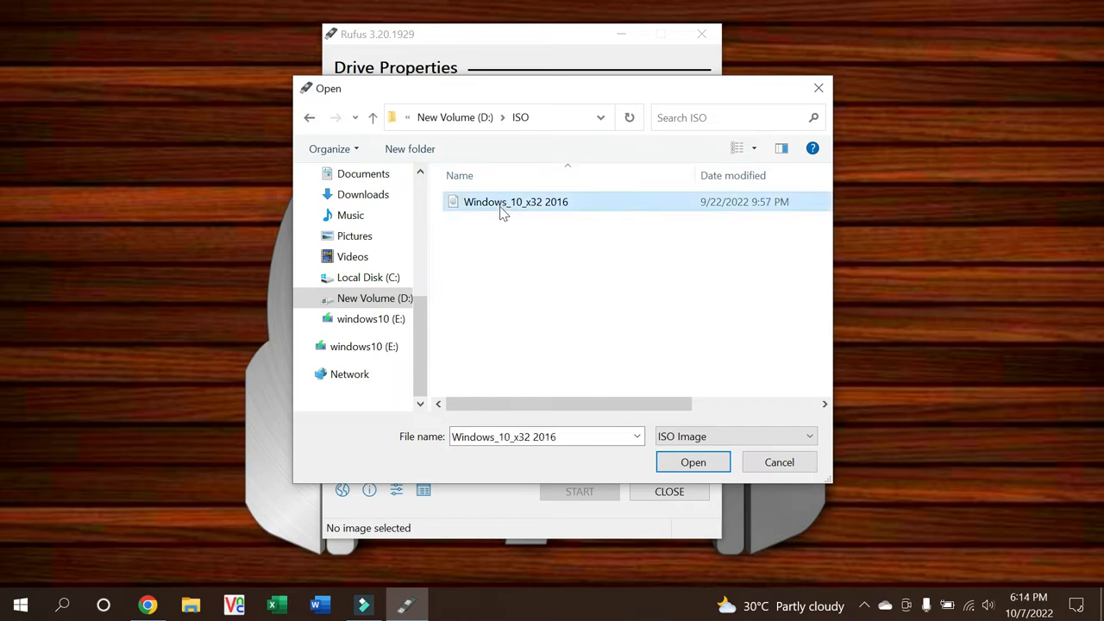
{"action": "left_click", "coordinate": [694, 464]}
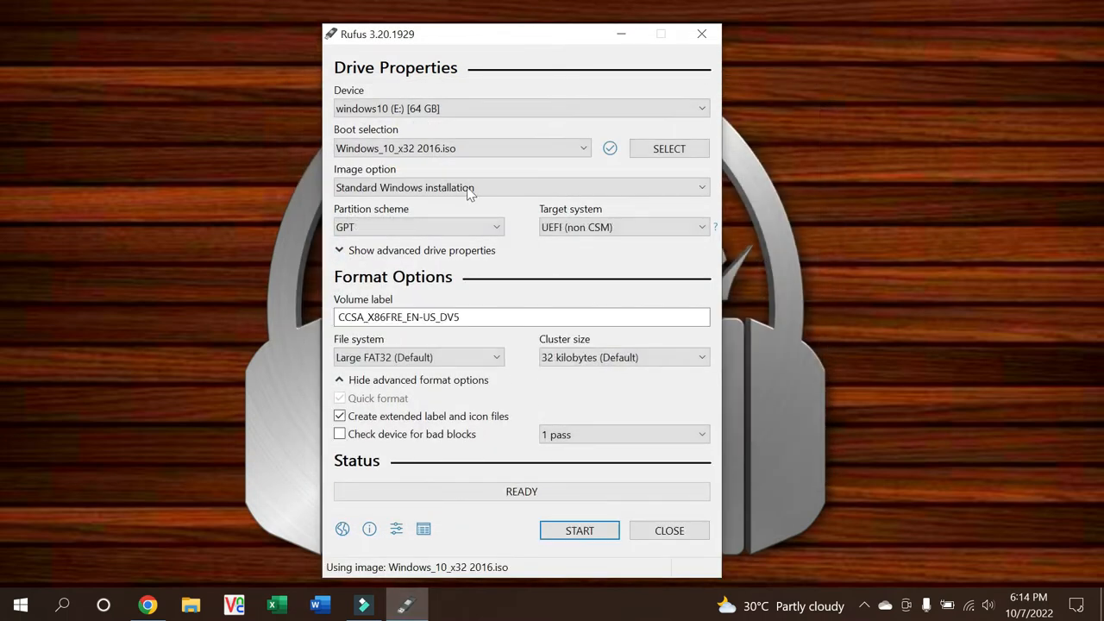
Step: Keep Standard Windows installation as the image option and GPT as the partition scheme
{"action": "left_click_drag", "start_coordinate": [452, 45], "coordinate": [488, 34]}
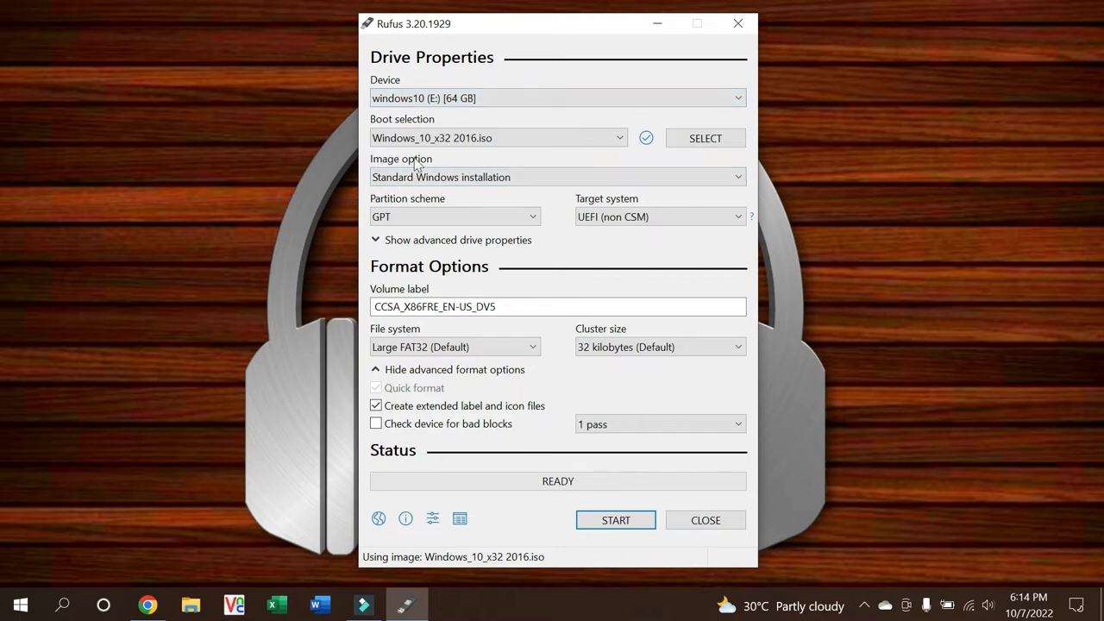
{"action": "left_click", "coordinate": [489, 178]}
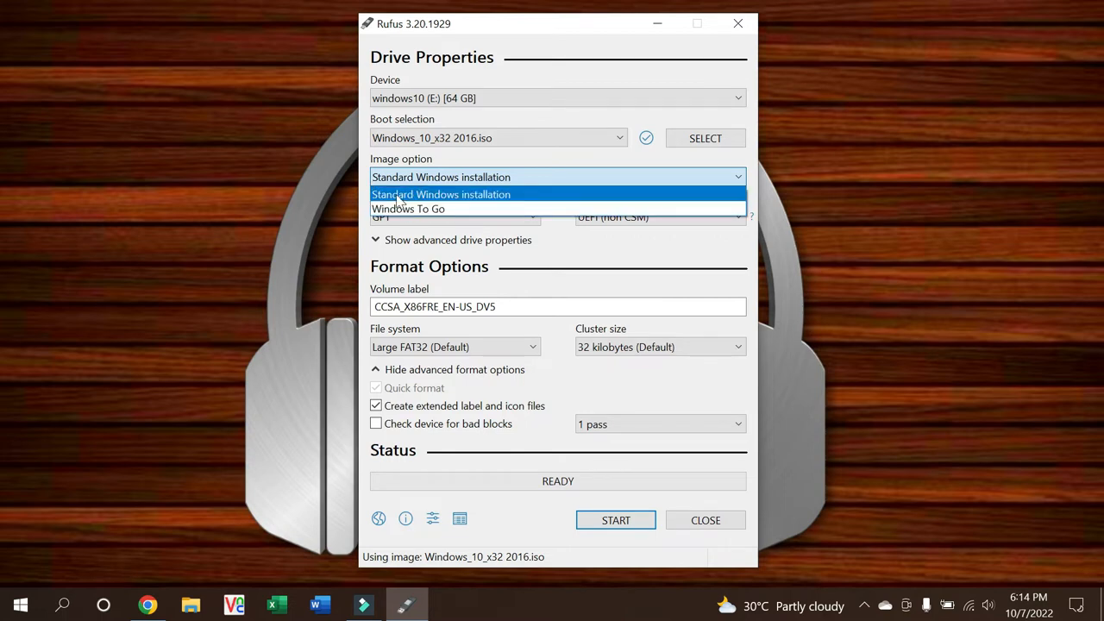
{"action": "left_click", "coordinate": [505, 198]}
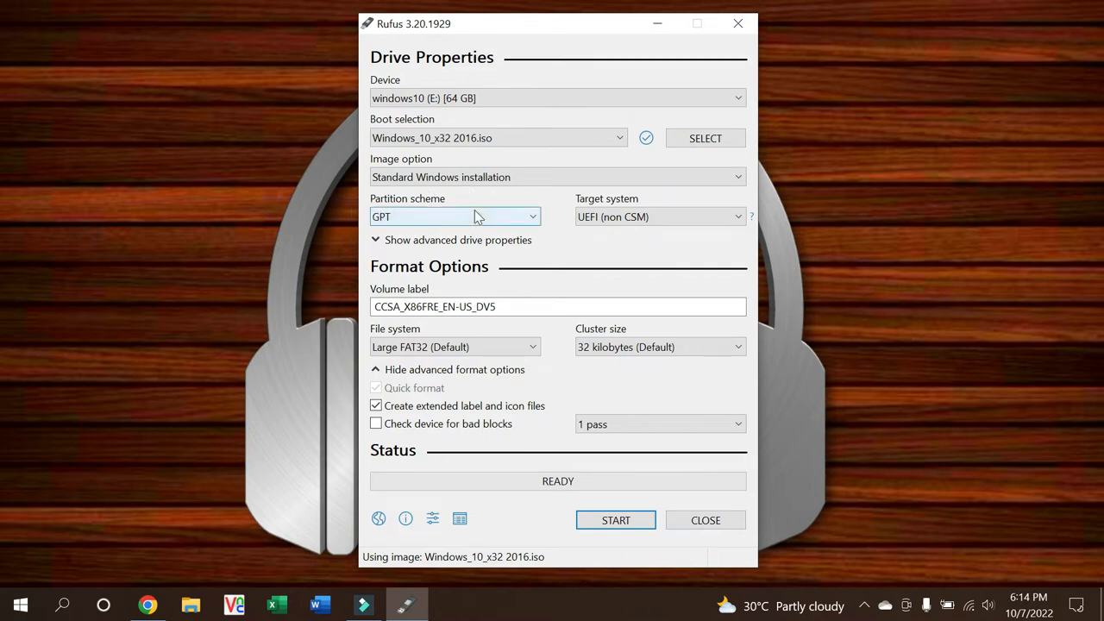
{"action": "left_click", "coordinate": [475, 216]}
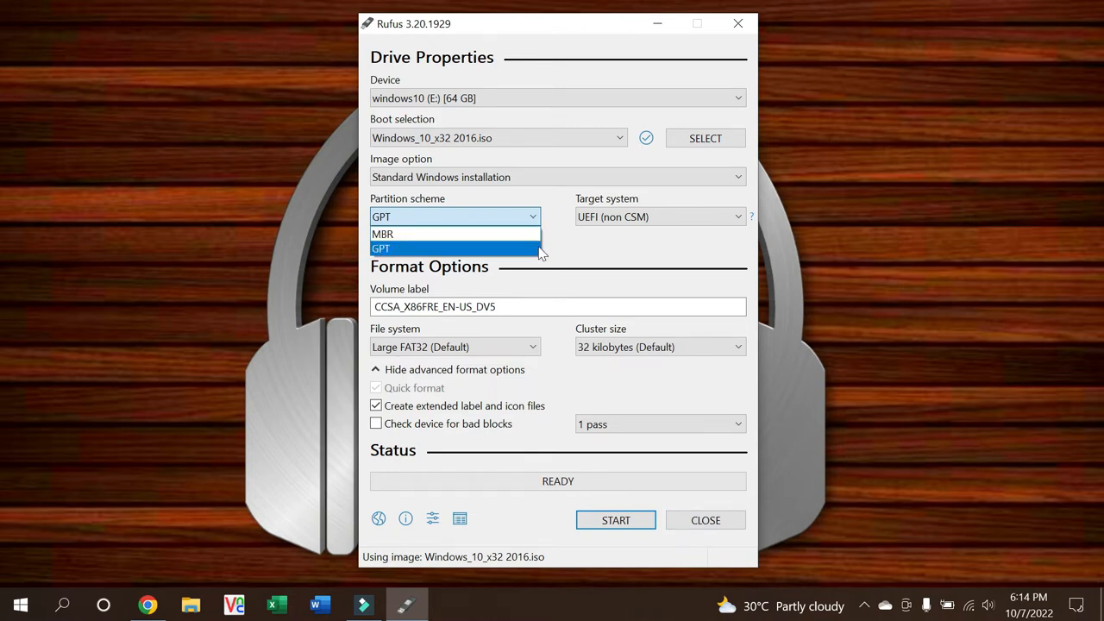
{"action": "left_click", "coordinate": [454, 249]}
{"action": "left_click", "coordinate": [486, 218]}
{"action": "left_click", "coordinate": [388, 252]}
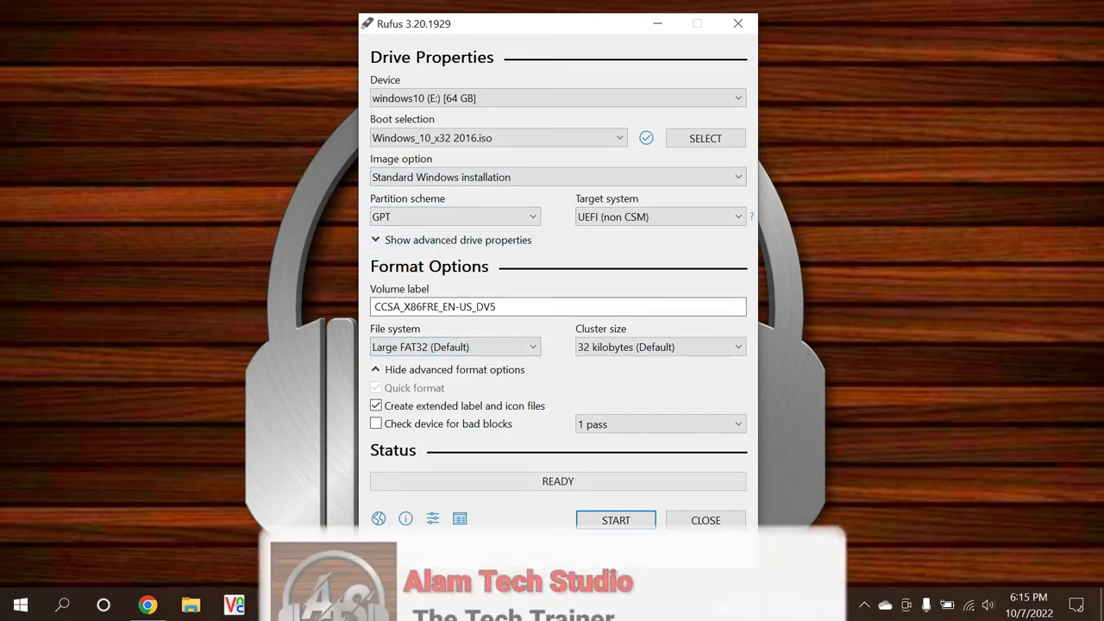
Step: Replace the default volume label with Windows10
{"action": "double_click", "coordinate": [469, 307]}
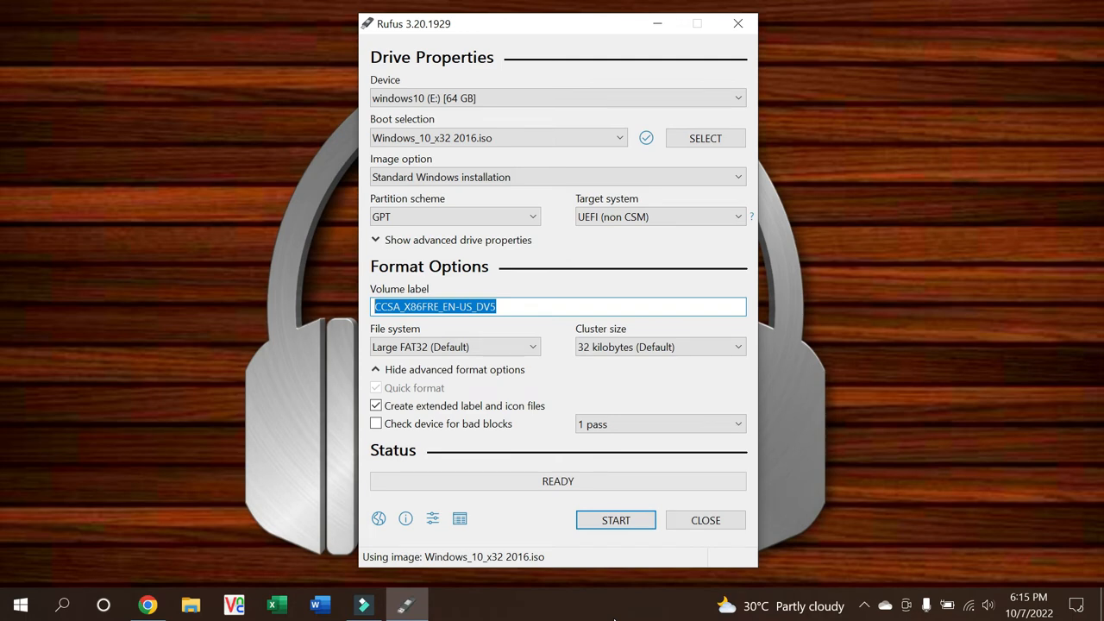
{"action": "type", "text": "Window"}
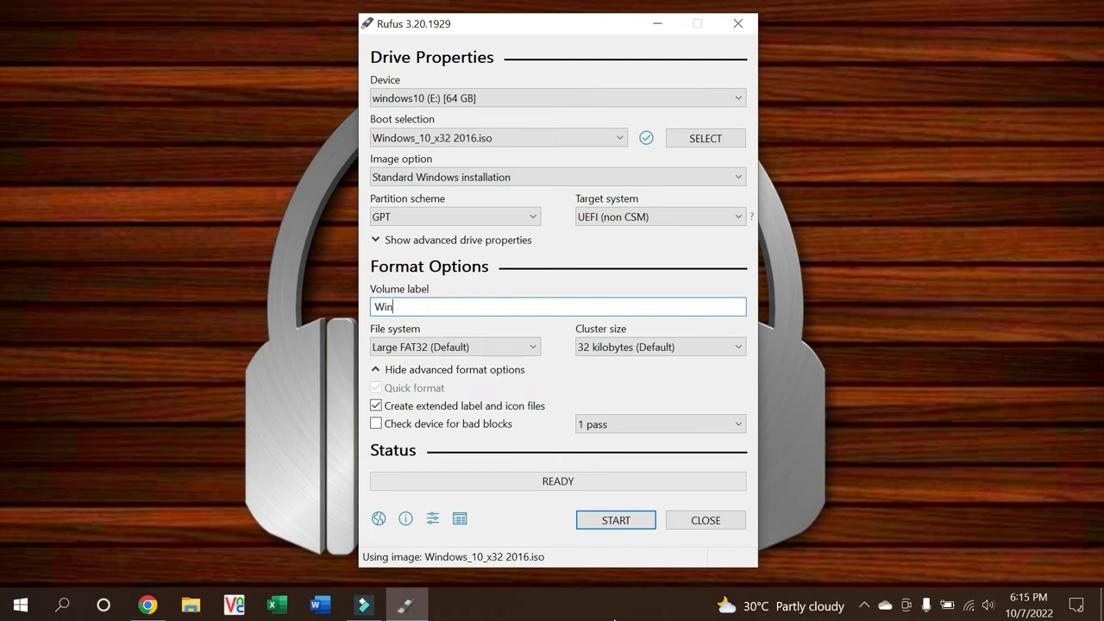
{"action": "type", "text": "s10"}
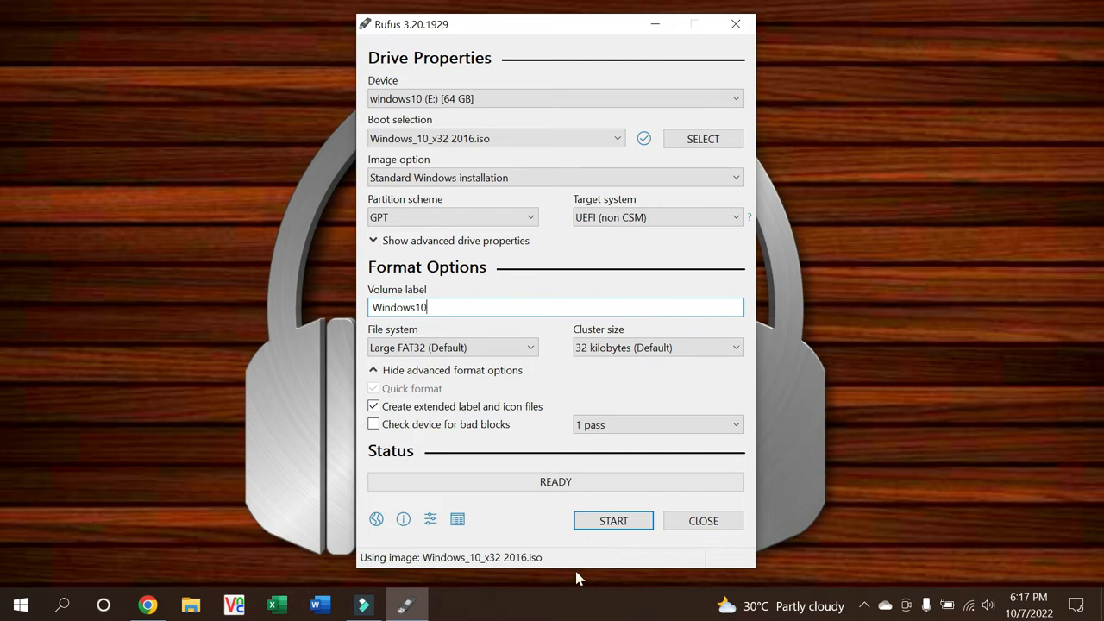
Step: Start writing with no Windows customizations and confirm erasing the drive's data
{"action": "left_click", "coordinate": [616, 526]}
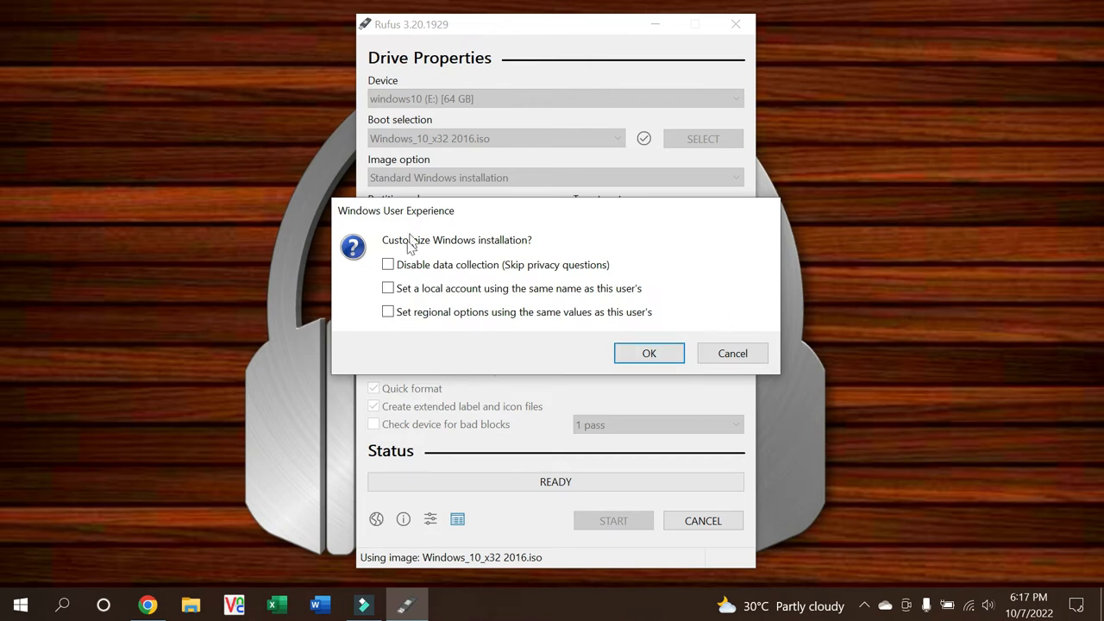
{"action": "left_click", "coordinate": [646, 351]}
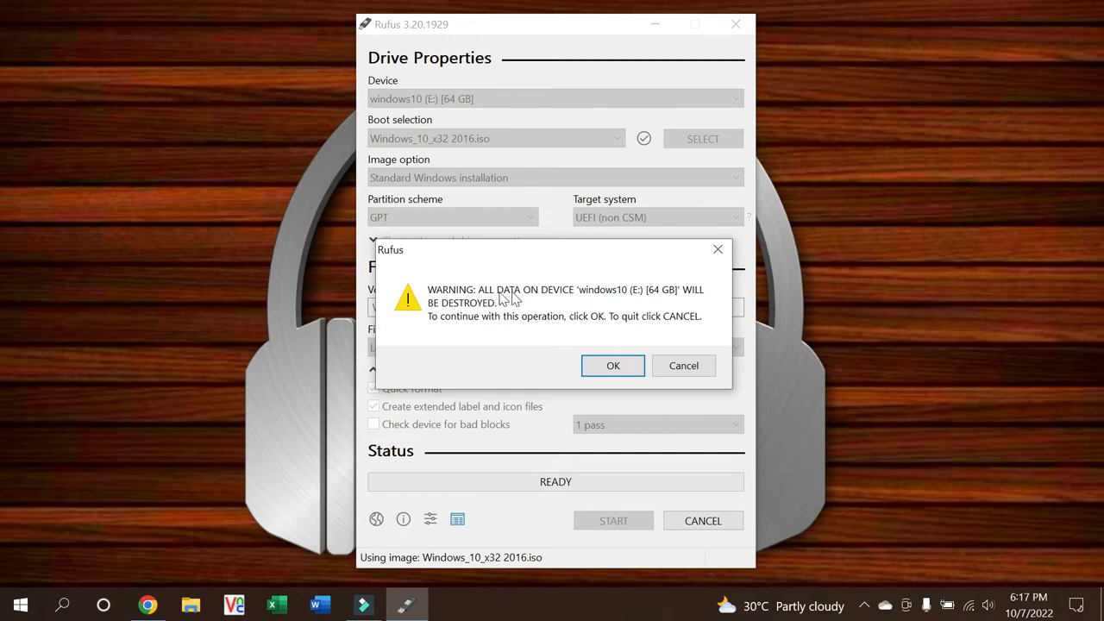
{"action": "left_click", "coordinate": [613, 366]}
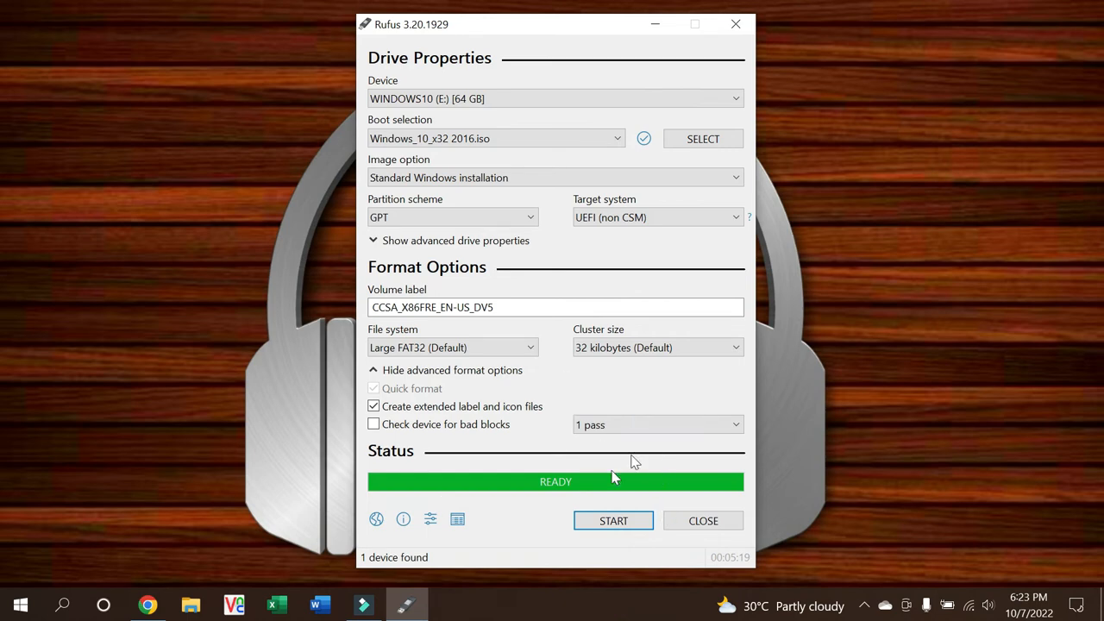
Step: Close Rufus and open This PC by searching 'thi' in Windows search
{"action": "left_click", "coordinate": [703, 521]}
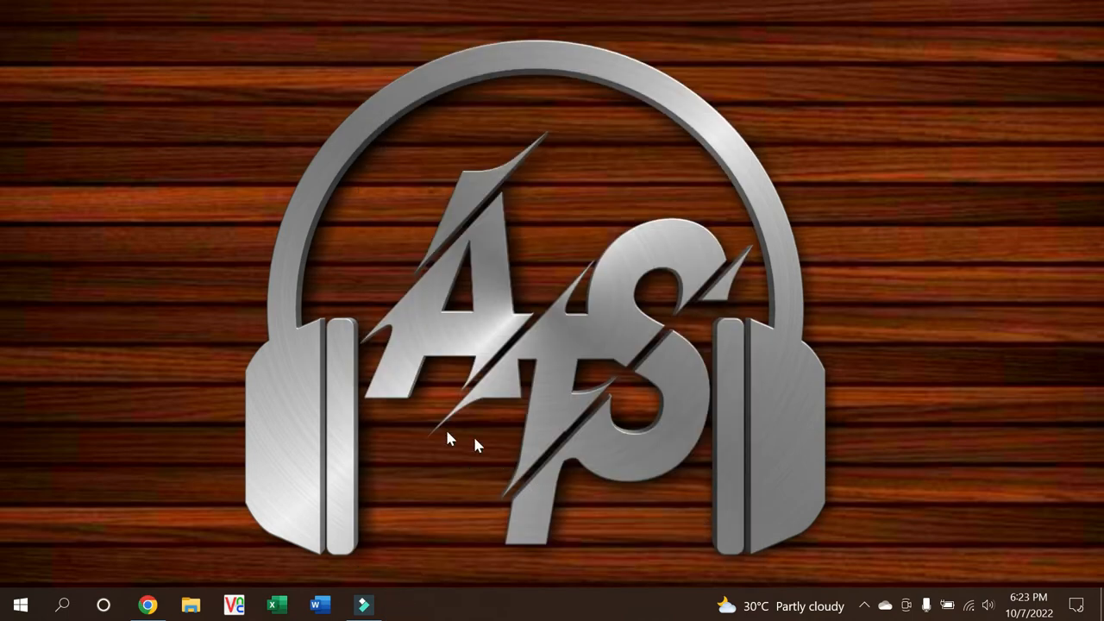
{"action": "left_click", "coordinate": [21, 605]}
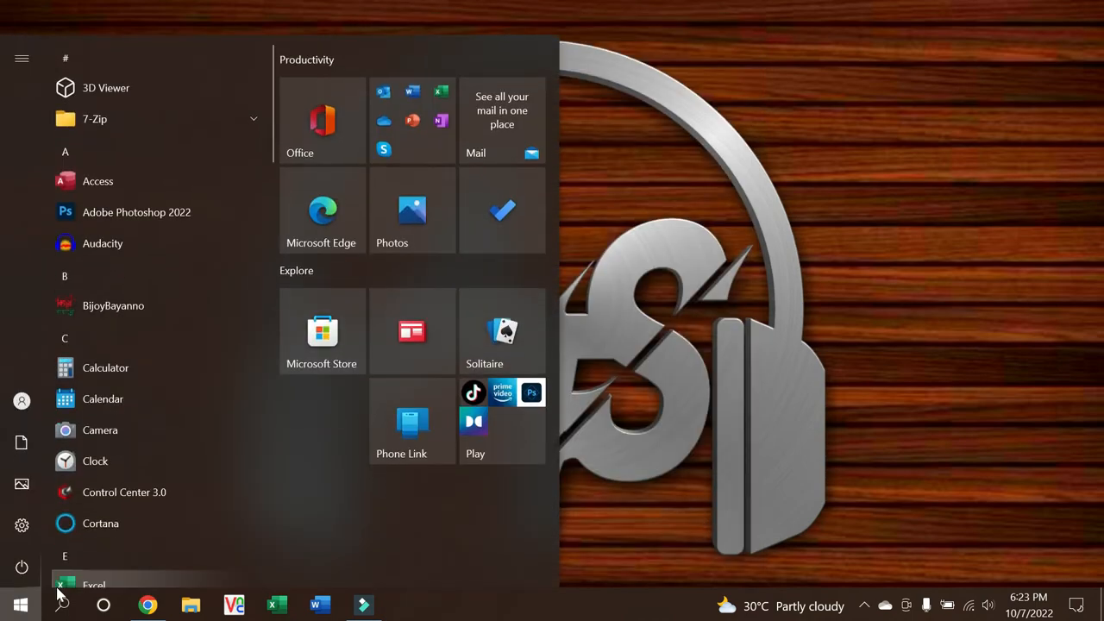
{"action": "left_click", "coordinate": [64, 606]}
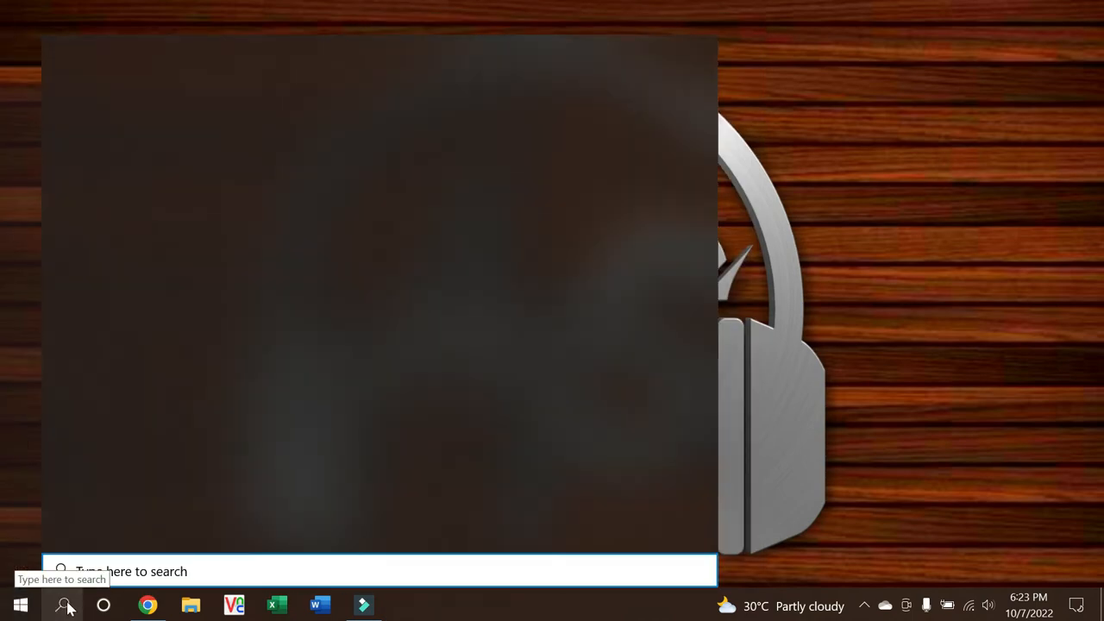
{"action": "type", "text": "thi"}
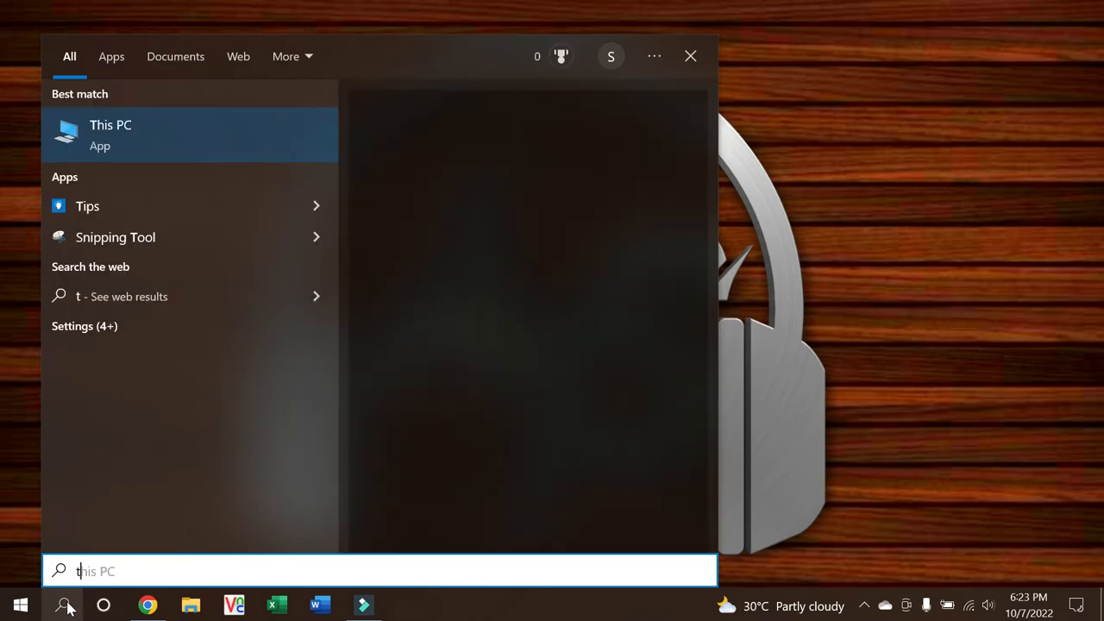
{"action": "left_click", "coordinate": [162, 148]}
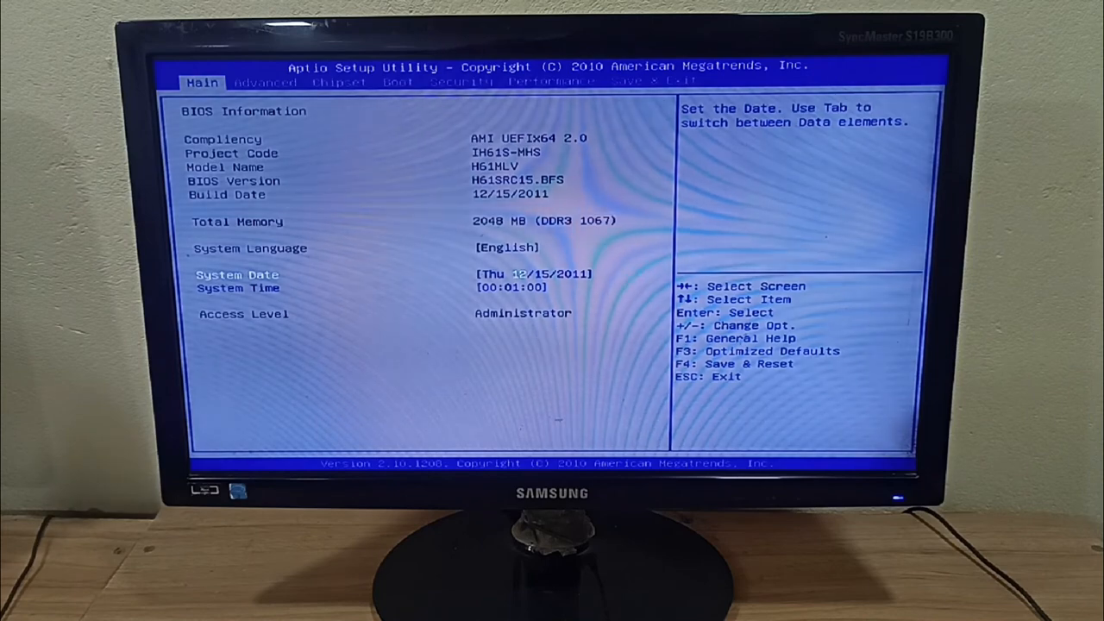
Step: Set the JetFlashTranscend USB drive as Boot Option #1 in Hard Drive BBS Priorities
{"action": "key", "text": "Right"}
{"action": "key", "text": "Right"}
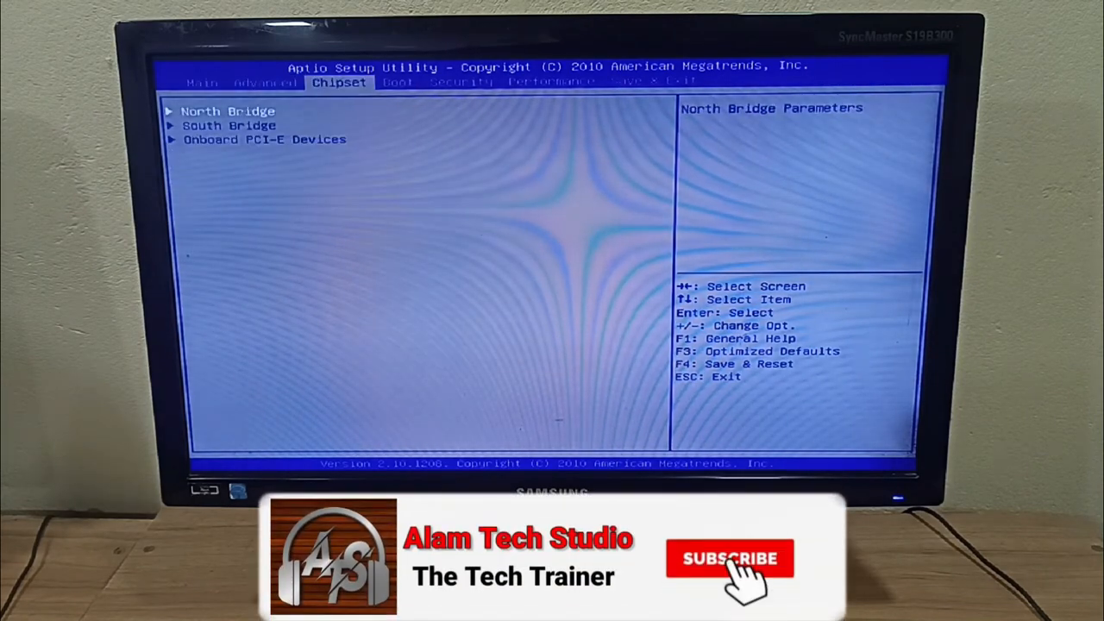
{"action": "key", "text": "Right"}
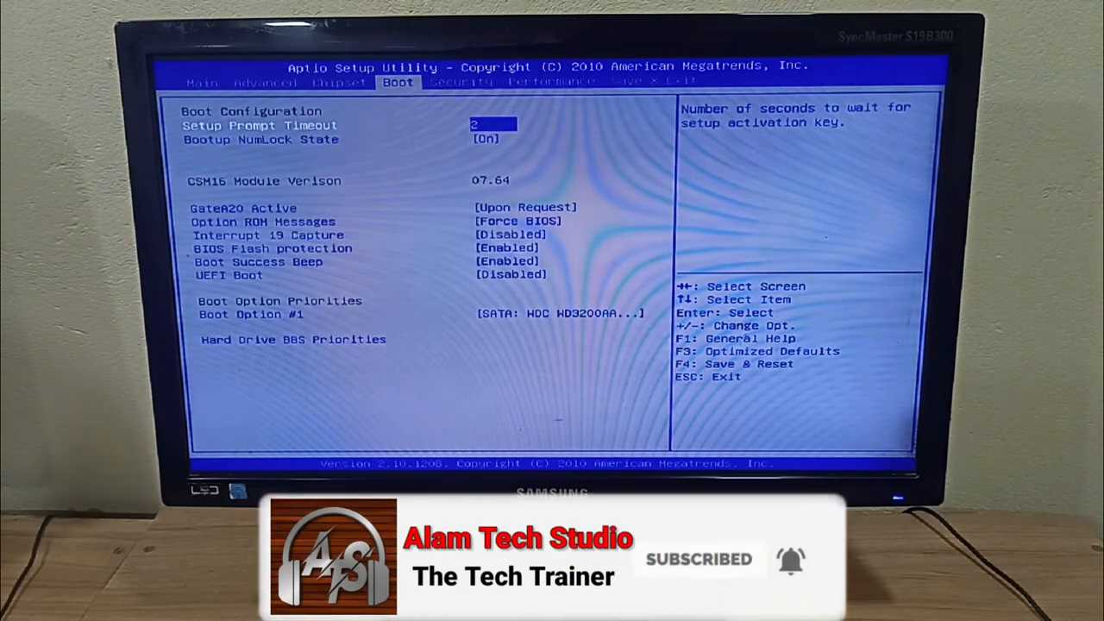
{"action": "key", "text": "Down"}
{"action": "key", "text": "Down"}
{"action": "key", "text": "Down"}
{"action": "key", "text": "Down"}
{"action": "key", "text": "Down"}
{"action": "key", "text": "Down"}
{"action": "key", "text": "Down"}
{"action": "key", "text": "Down"}
{"action": "key", "text": "Down"}
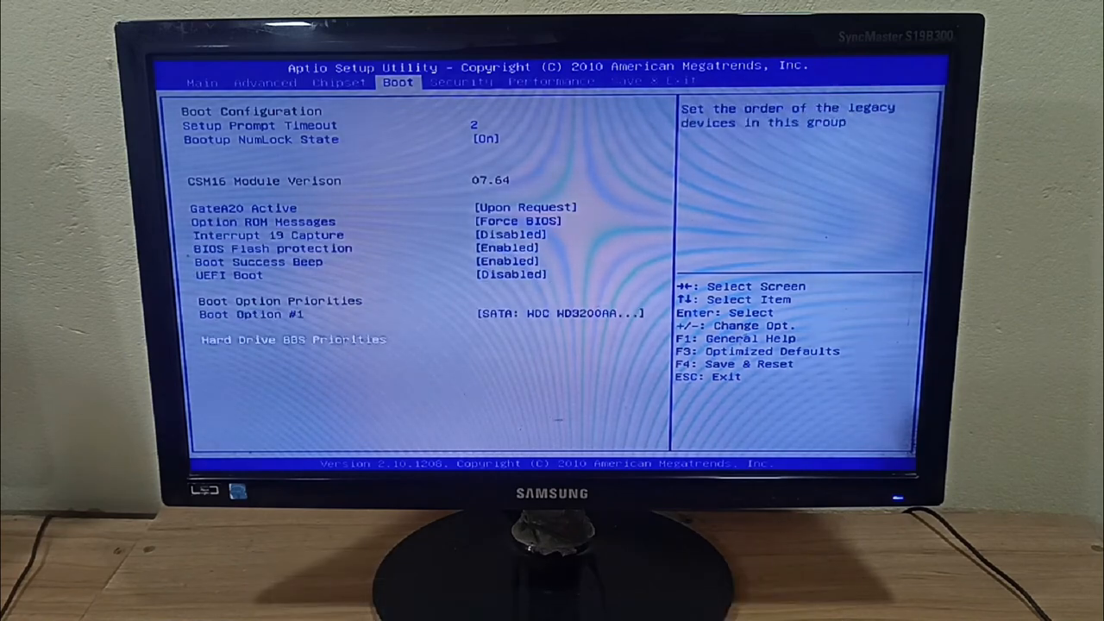
{"action": "key", "text": "Return"}
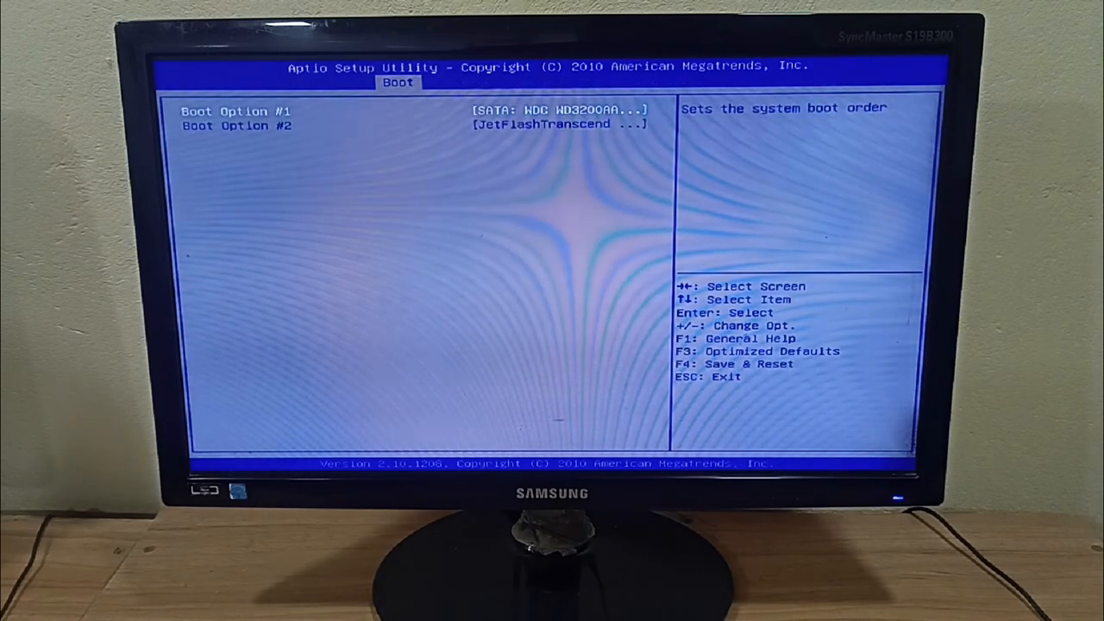
{"action": "key", "text": "Return"}
{"action": "key", "text": "Down"}
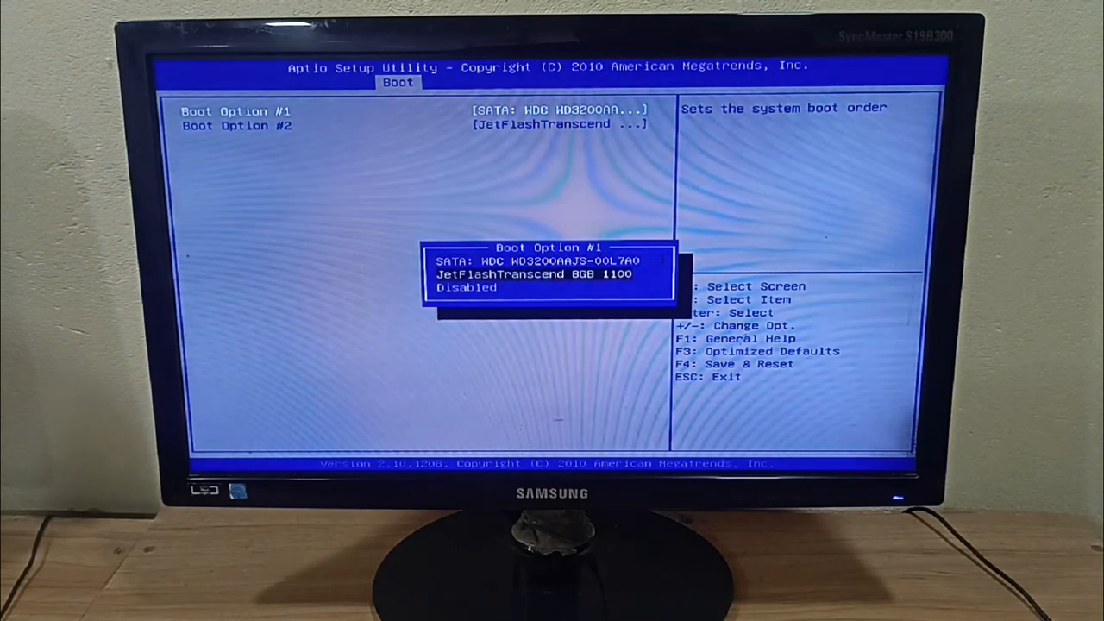
{"action": "key", "text": "Return"}
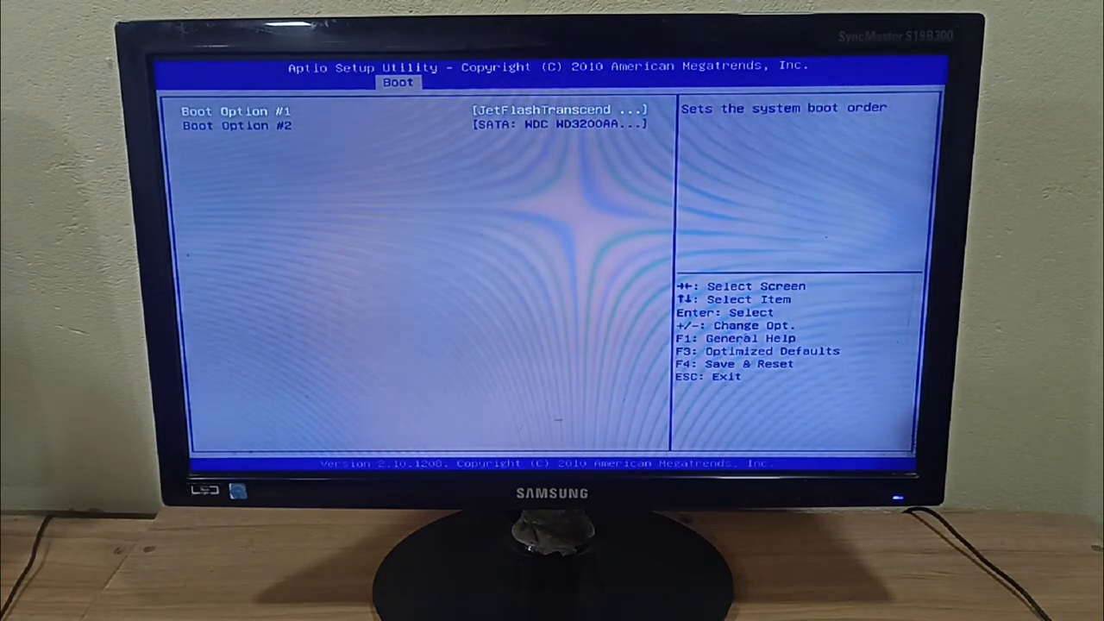
Step: Go to the Save & Exit page and highlight Save Changes and Reset
{"action": "key", "text": "Escape"}
{"action": "key", "text": "Right"}
{"action": "key", "text": "Right"}
{"action": "key", "text": "Right"}
{"action": "key", "text": "Down"}
{"action": "key", "text": "Down"}
{"action": "key", "text": "Down"}
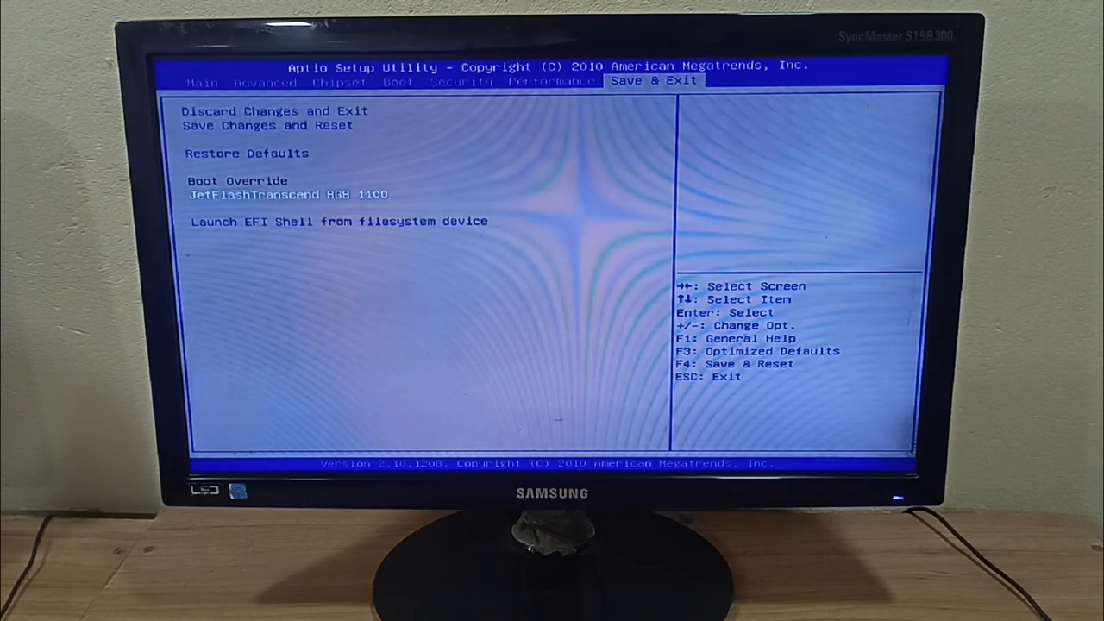
Step: Save changes and reset, then boot the PC from the USB drive
{"action": "key", "text": "Return"}
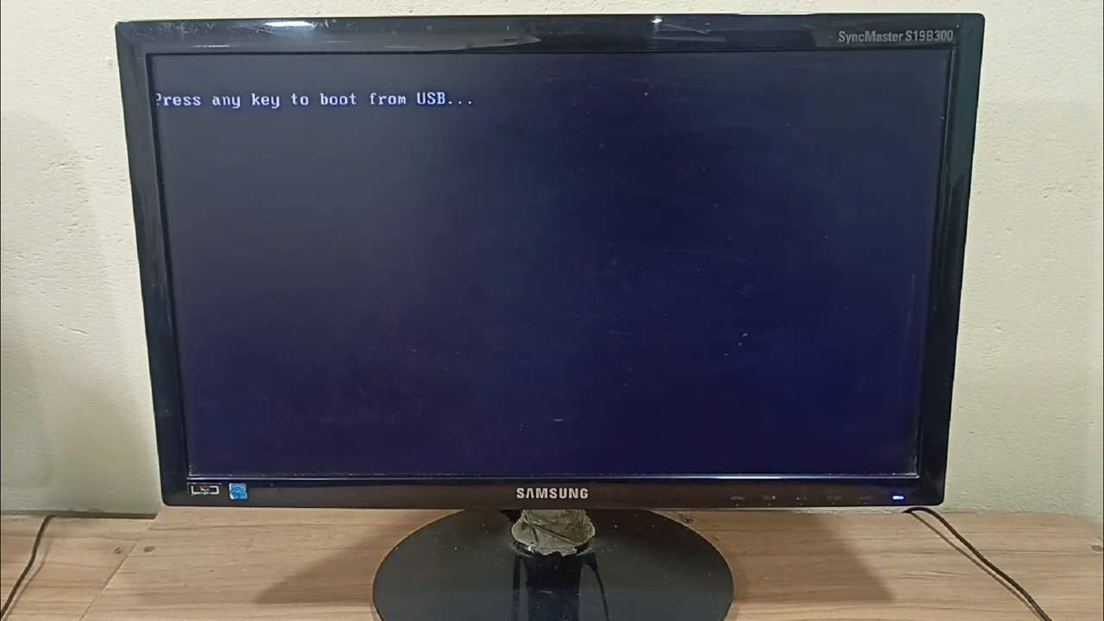
{"action": "key", "text": "Return"}
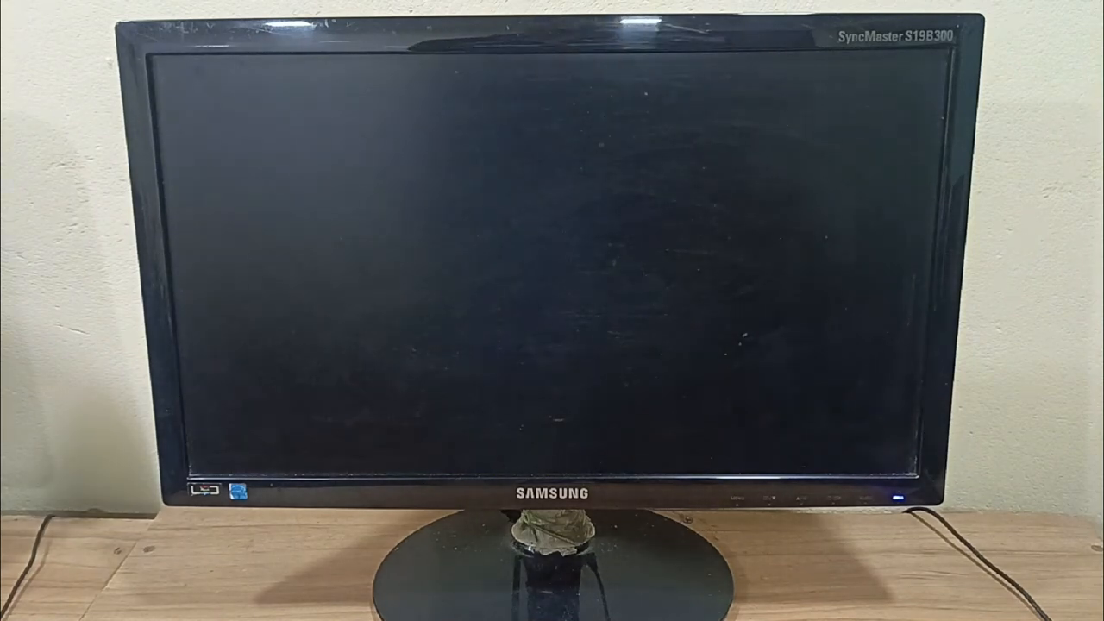